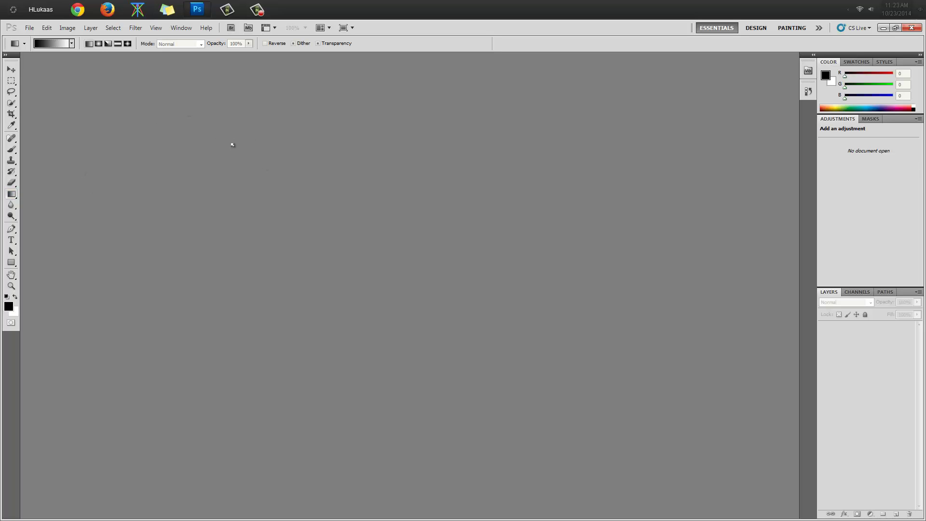
Request a new document of 1920 by 1080 inches, which triggers the oversized-document warning.
click(29, 27)
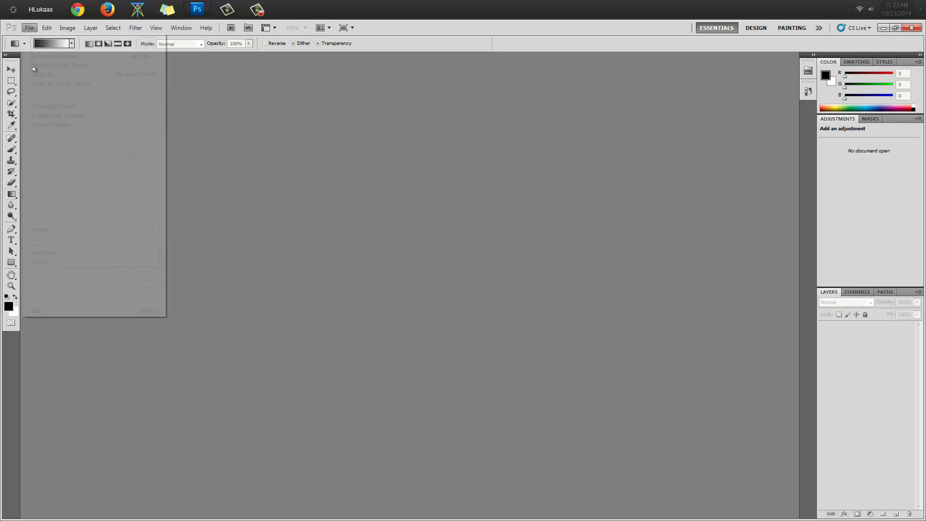
key(Escape)
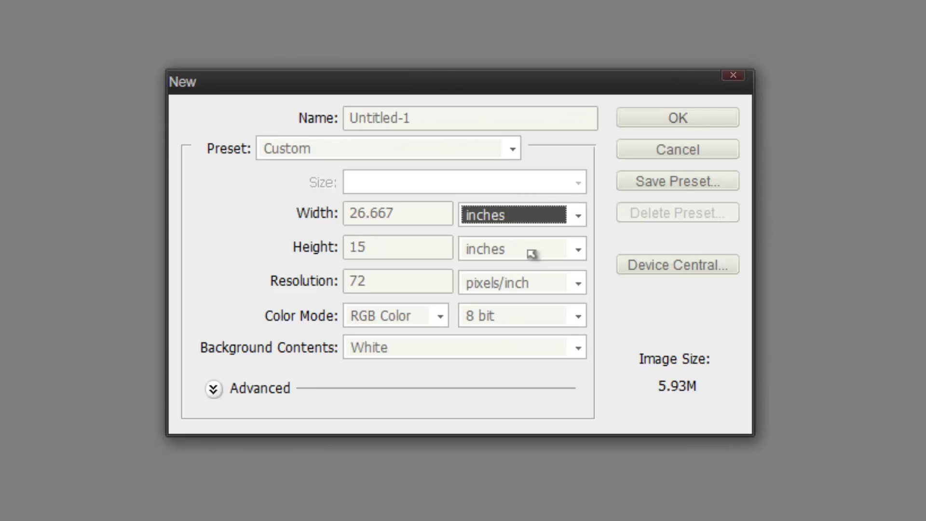
click(478, 290)
drag(424, 209, 25, 203)
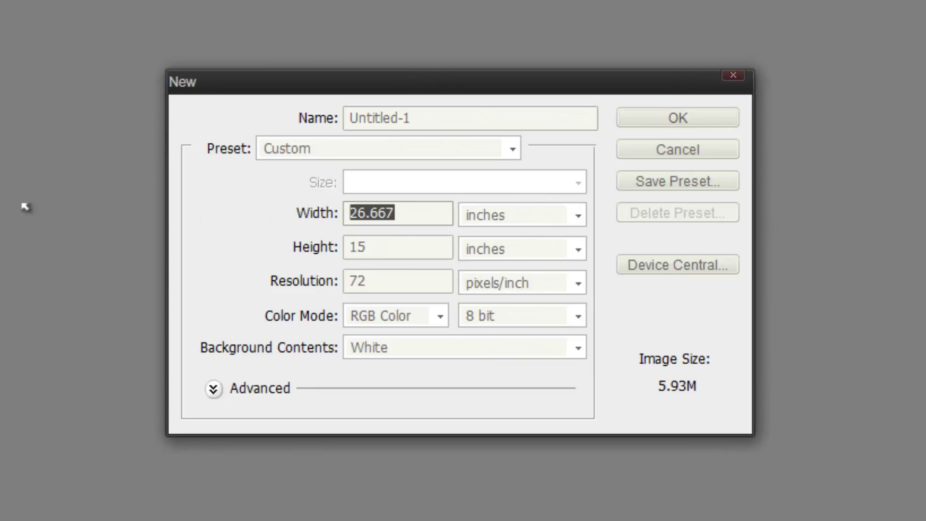
text(1920)
key(Tab)
text(1)
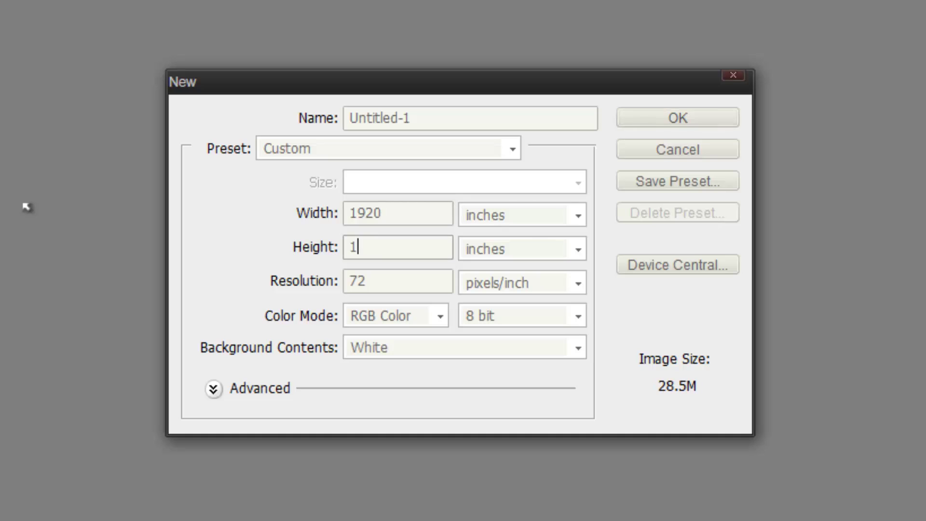
text(080)
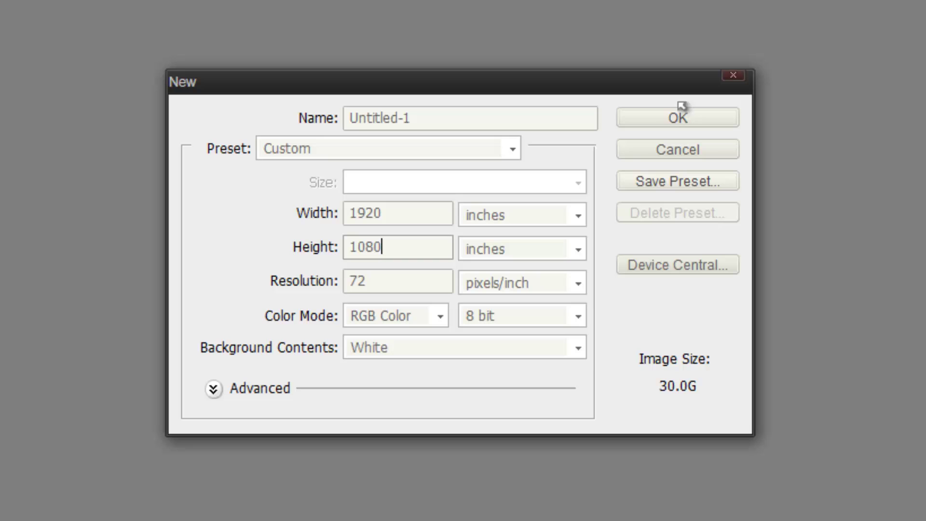
click(682, 121)
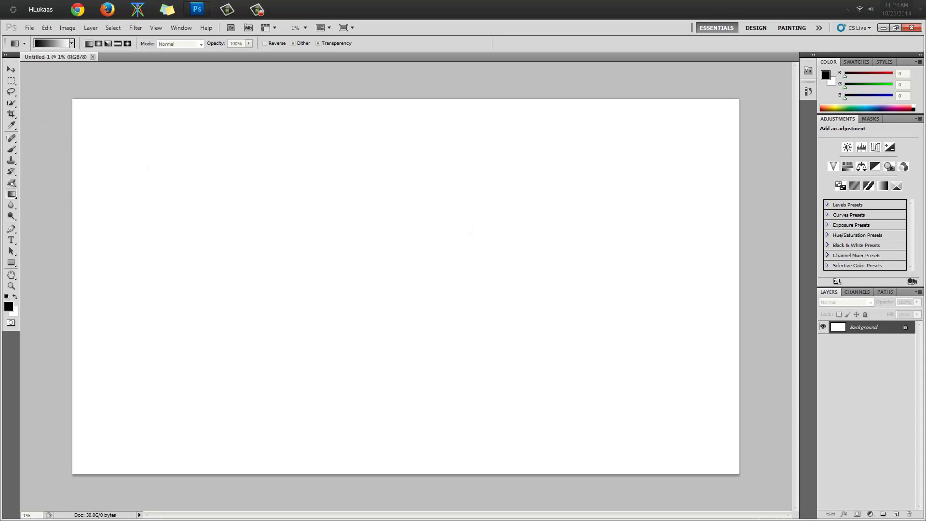
Switch from the Gradient tool to the Paint Bucket Tool and browse the Edit and Window menus.
right_click(12, 194)
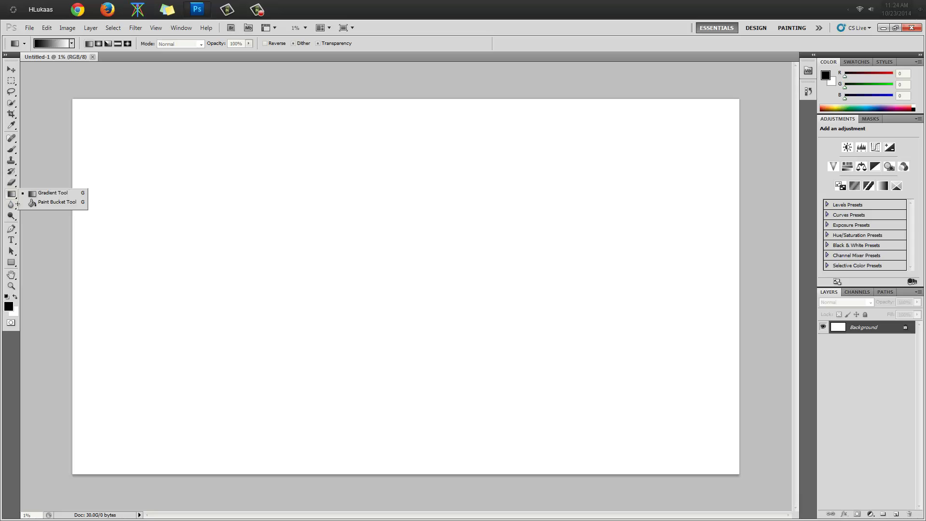
click(32, 202)
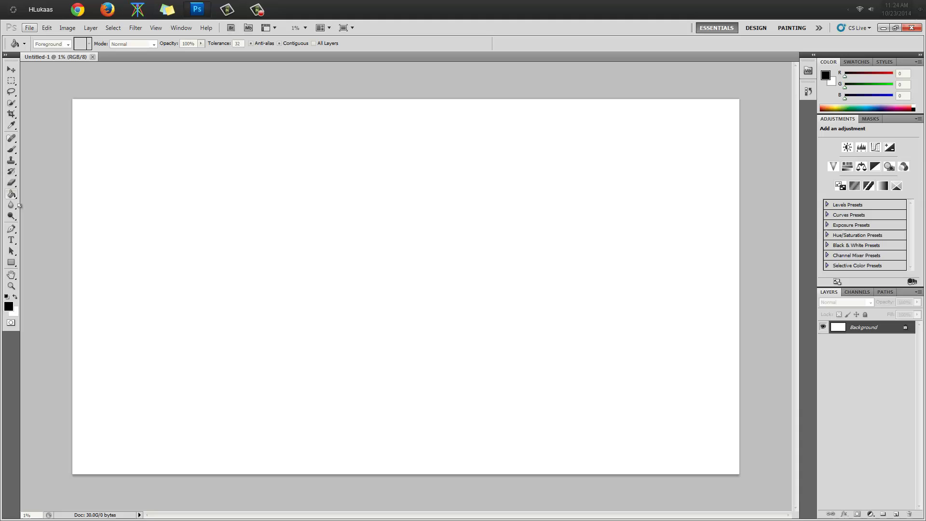
key(alt+e)
key(alt+w)
key(Left)
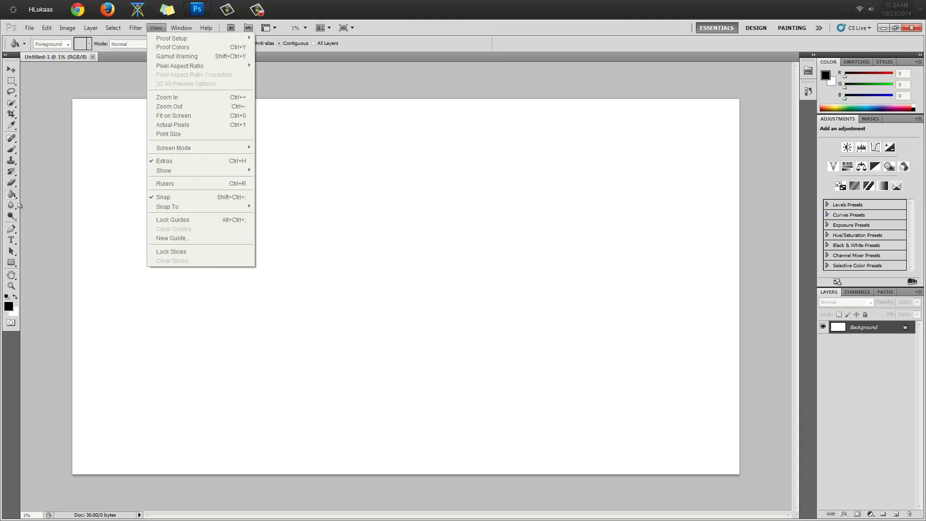
key(Escape)
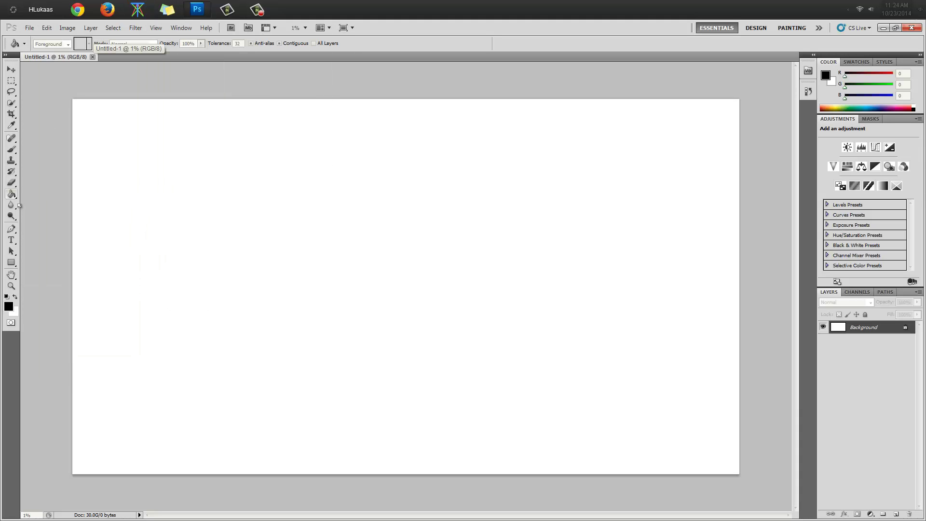
Browse the Edit menu commands again, then close the menus.
key(alt+e)
key(c)
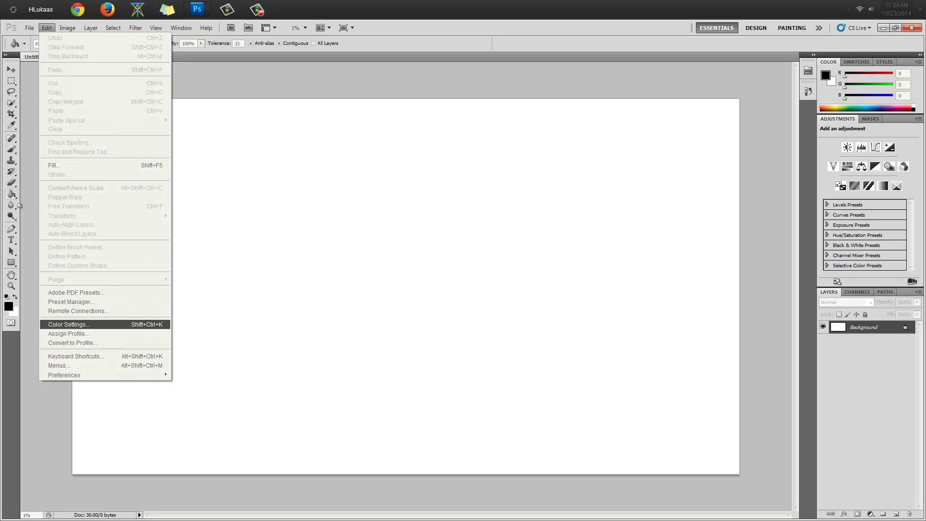
key(c)
key(c)
key(Left)
key(Left)
key(Escape)
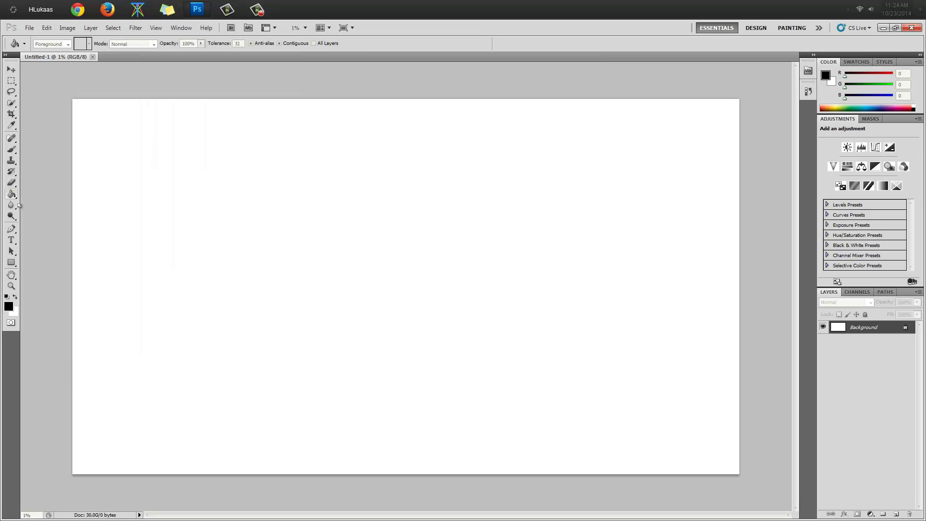
Close Untitled-1 and bring up the New document dialog with Ctrl+N.
key(ctrl+w)
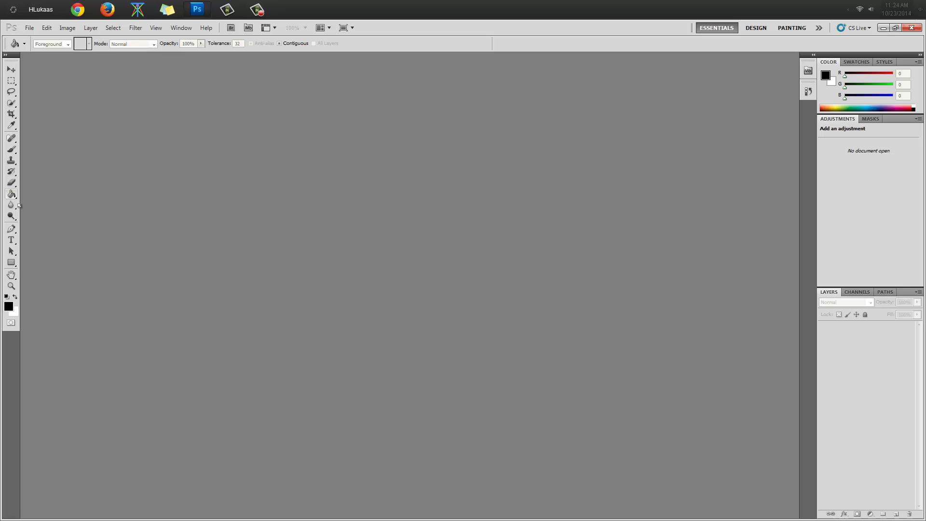
key(alt+f)
key(Escape)
key(alt+f)
key(Down)
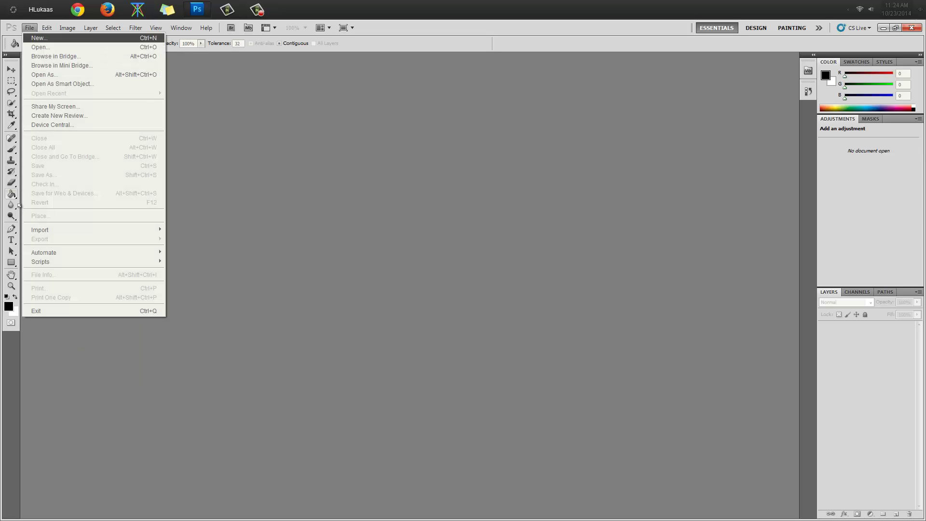
key(Escape)
key(ctrl+n)
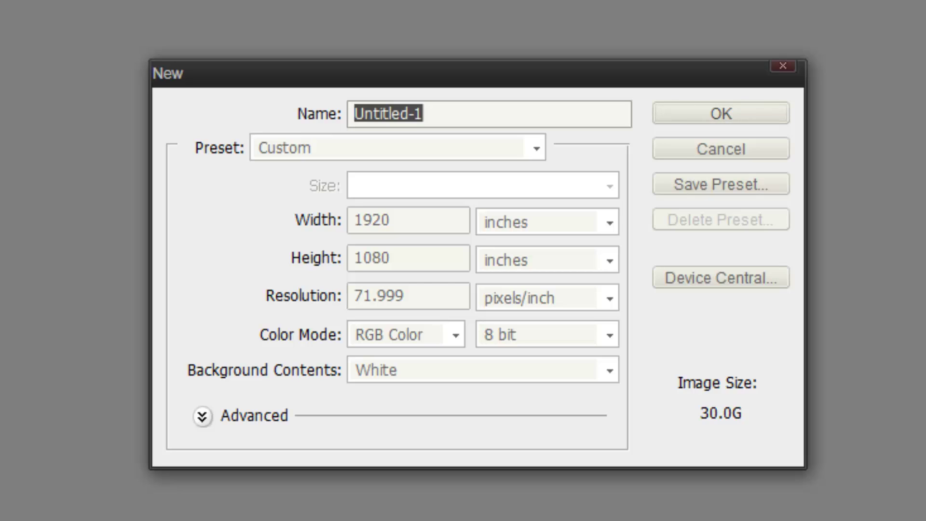
Set width and height units to pixels, keeping 1920 by 1080.
key(Tab)
key(Tab)
key(Tab)
key(alt+Down)
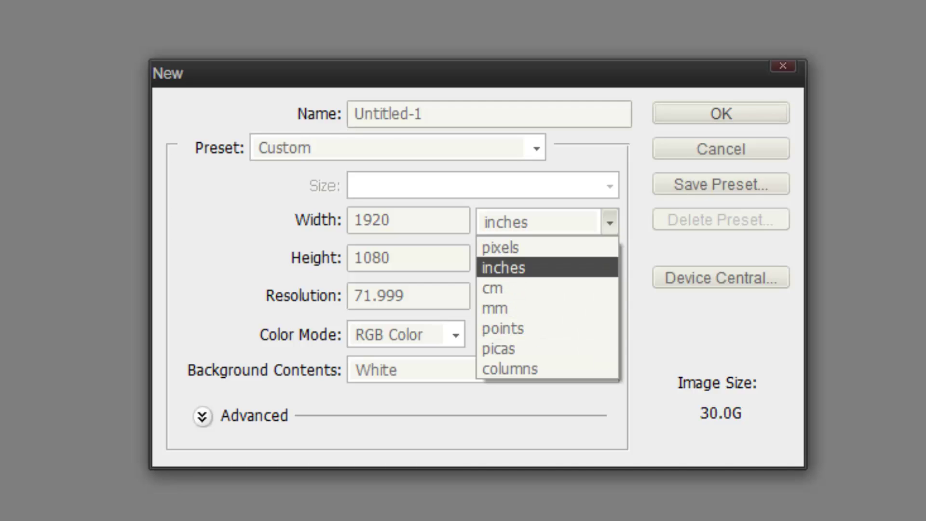
key(Escape)
key(alt+Down)
key(Up)
key(Return)
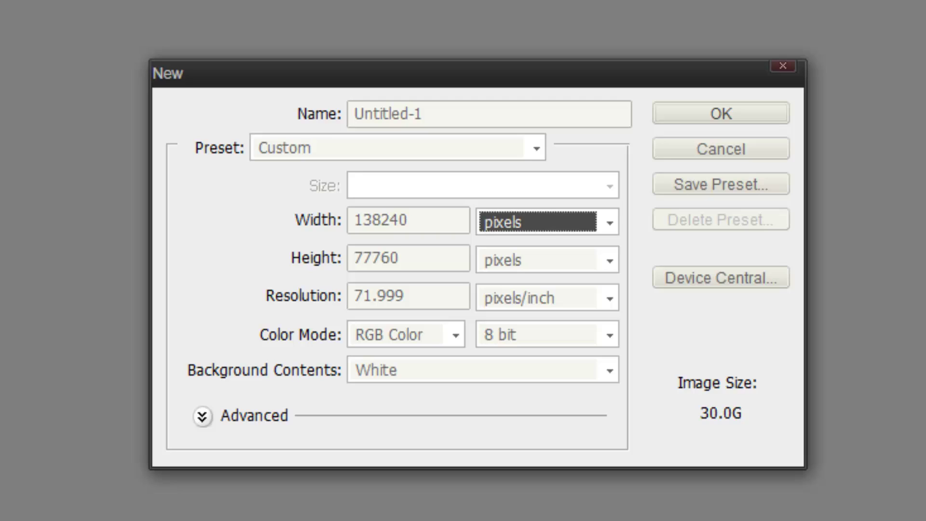
key(shift+Tab)
text(1920)
key(Tab)
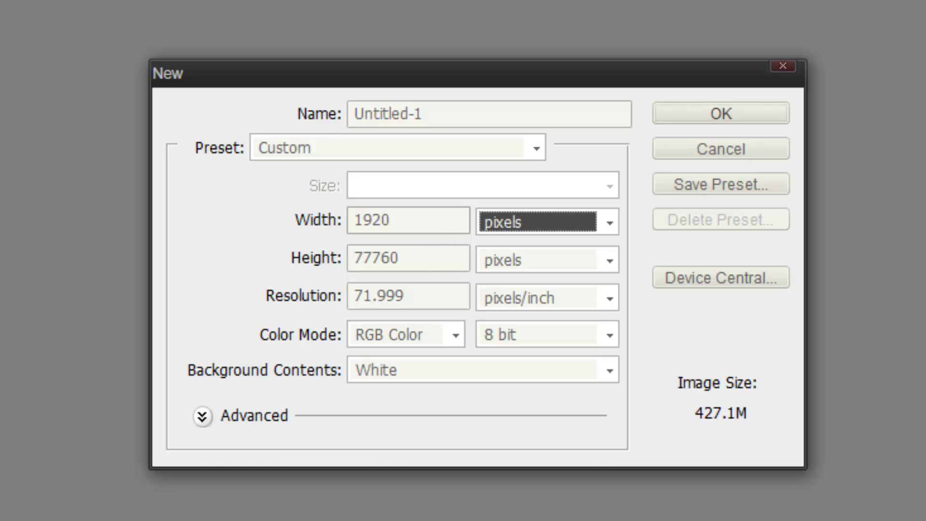
key(Tab)
text(1080)
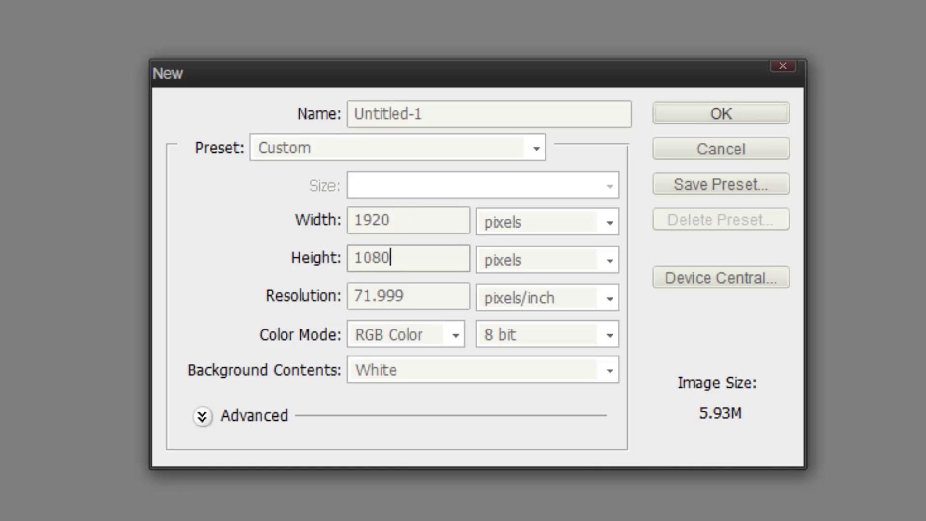
key(Tab)
key(Tab)
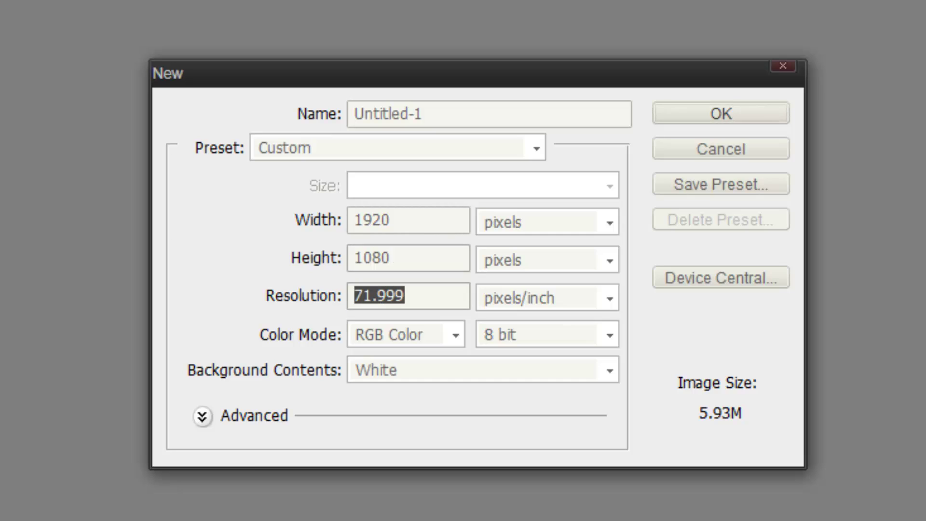
Set the resolution to 72 pixels per inch after trying pixels per centimetre.
key(Tab)
key(Down)
key(Up)
key(Return)
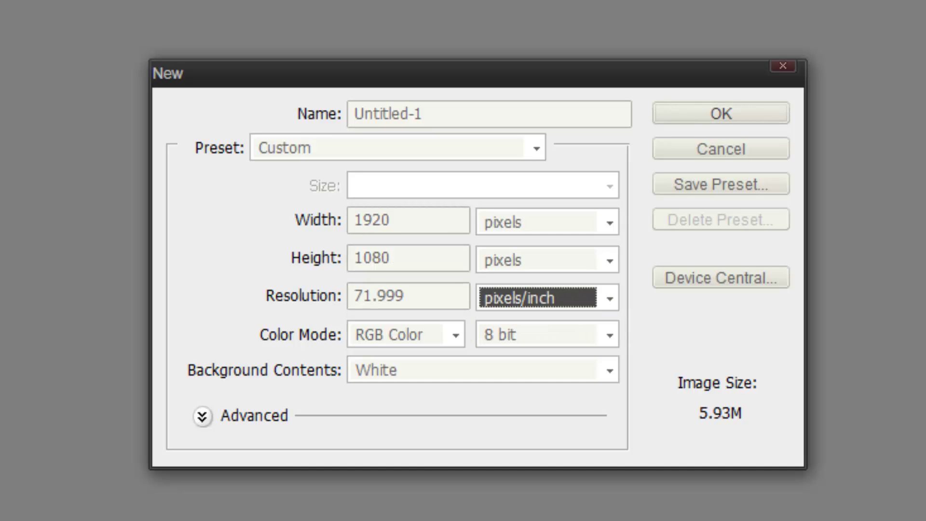
key(Down)
key(Return)
key(Up)
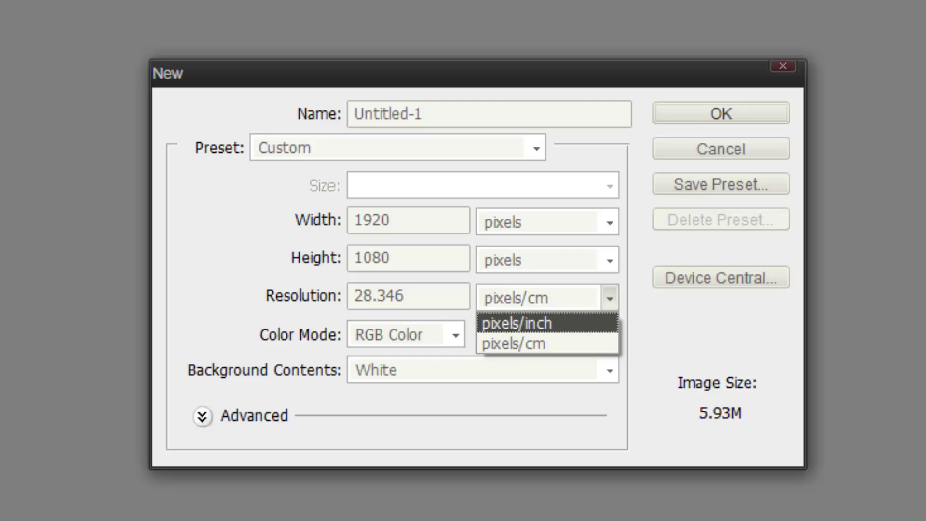
key(Return)
key(shift+Tab)
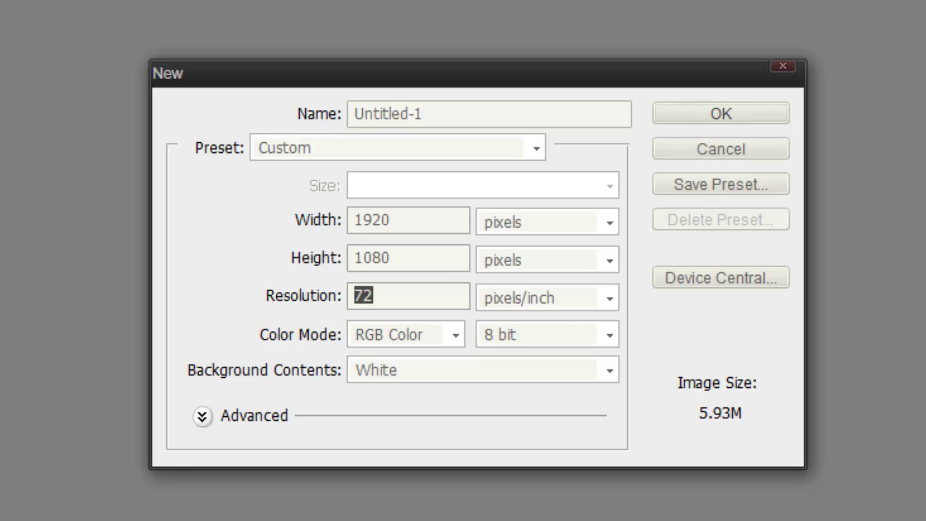
key(Right)
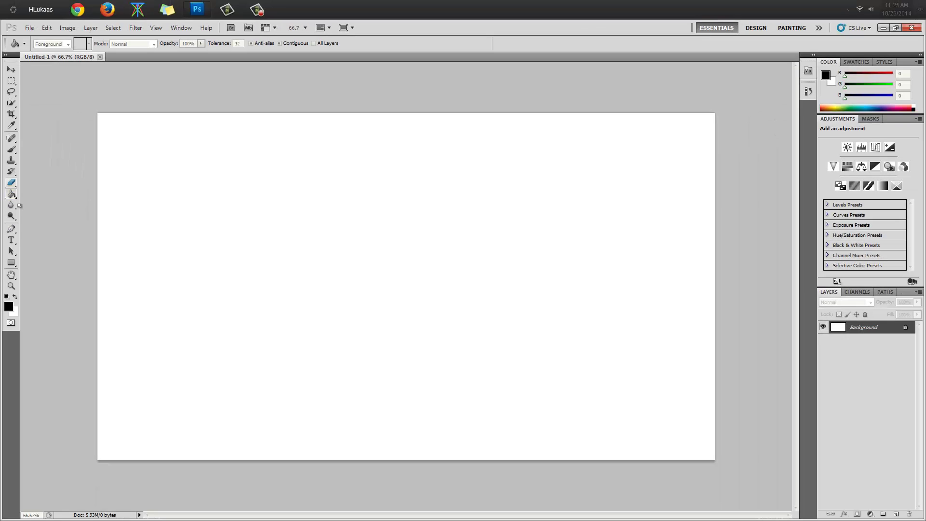
Choose the Paint Bucket Tool and fill the whole canvas with solid black.
click(12, 194)
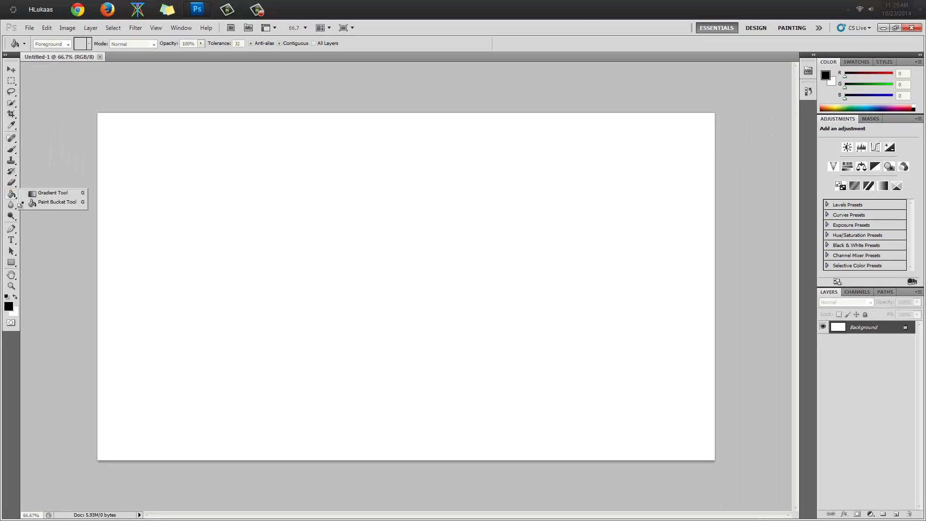
click(14, 198)
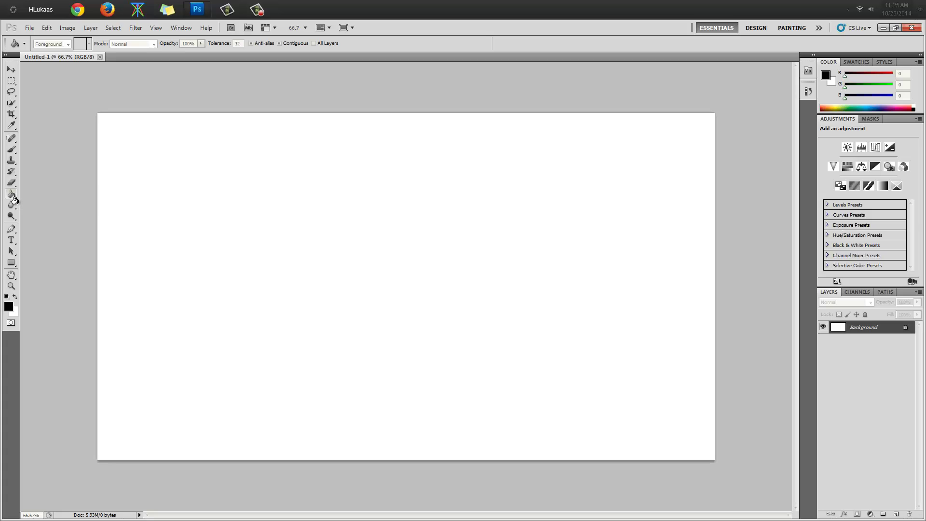
key(alt+BackSpace)
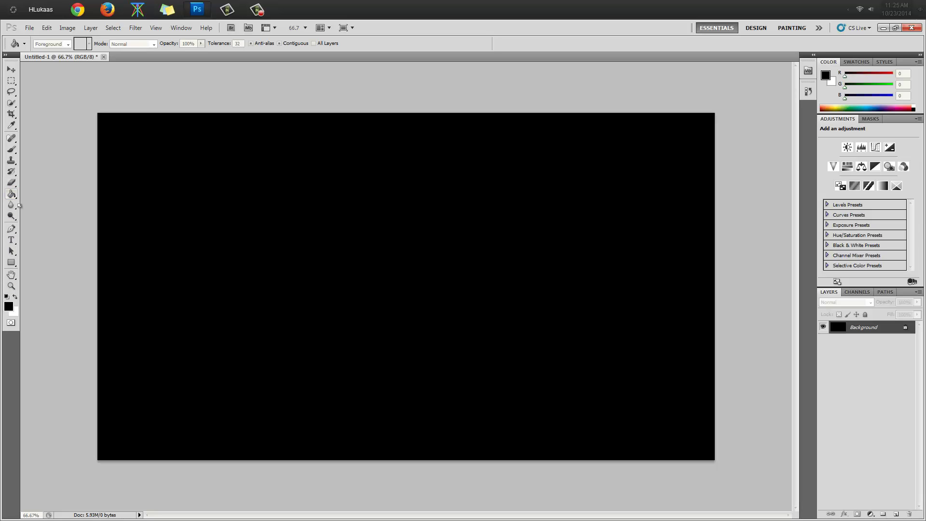
key(t)
Place a 129 pt text line on the canvas, move it lower-left, and select its text.
key(t)
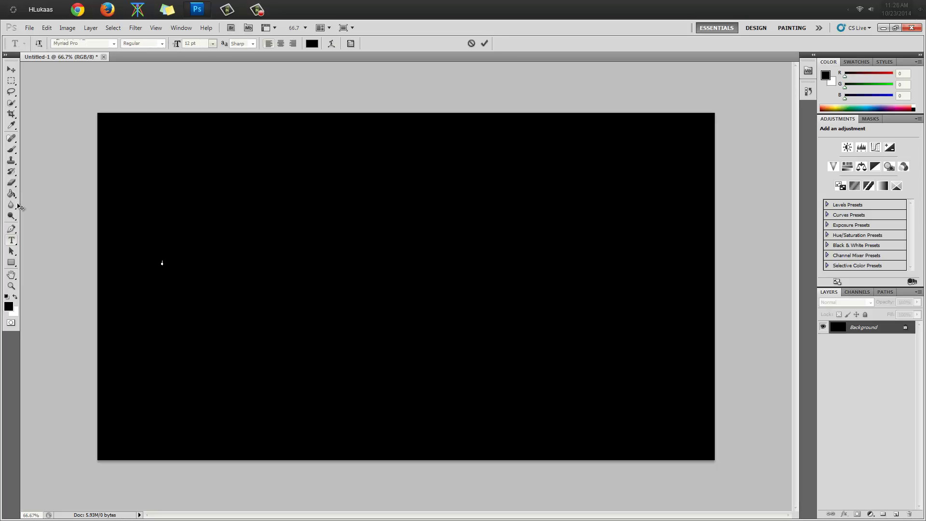
click(182, 255)
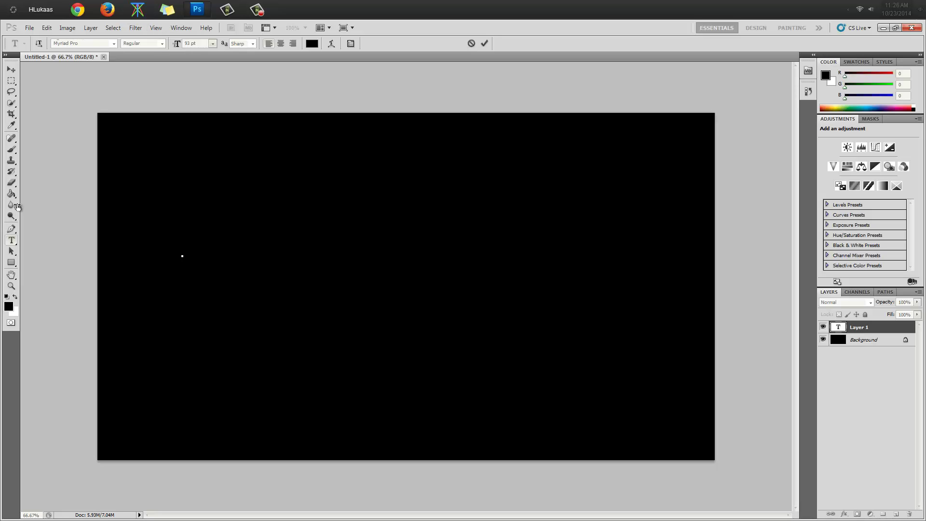
text(93)
key(Return)
text(129)
key(Return)
text(HLu)
text(k)
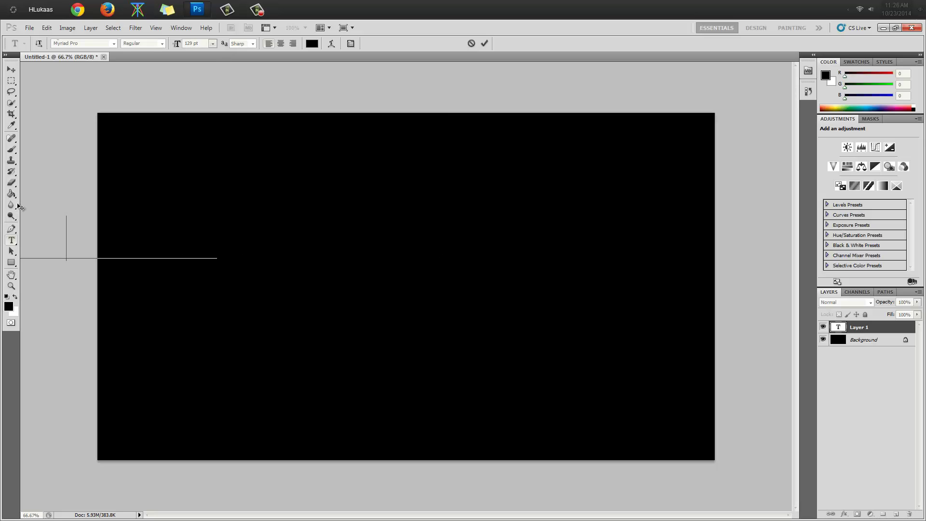
mouse_move(312, 255)
mouse_down()
mouse_move(206, 284)
mouse_move(263, 296)
mouse_up()
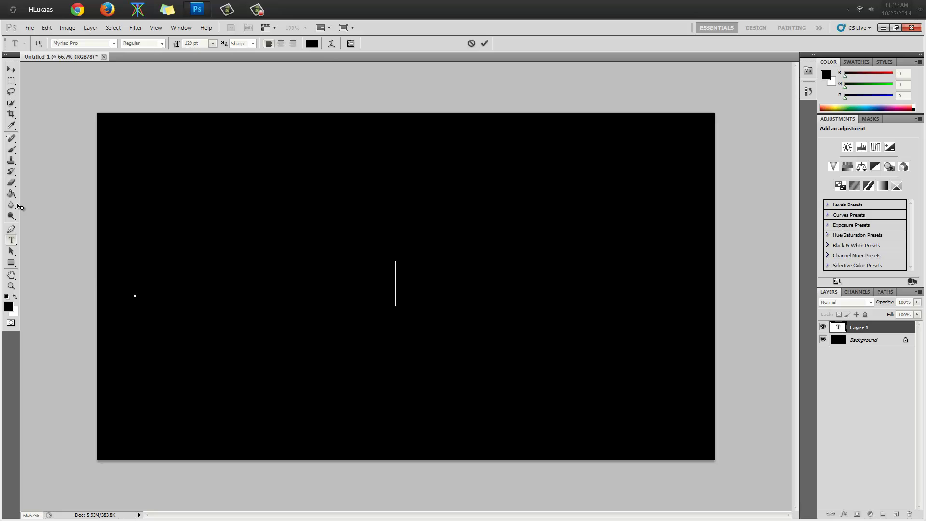
key(ctrl+a)
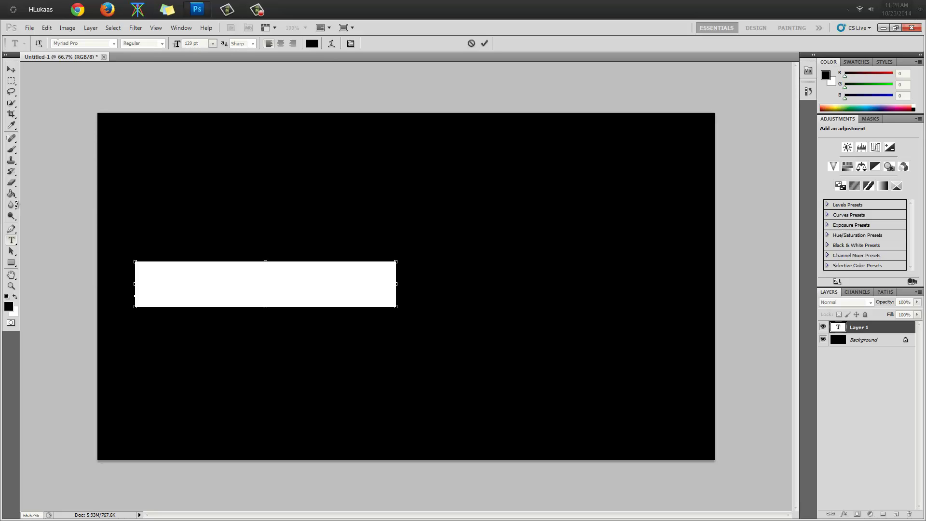
Colour the IKHIKSADKALD text white, commit it, and drag a new text box to its right.
click(9, 306)
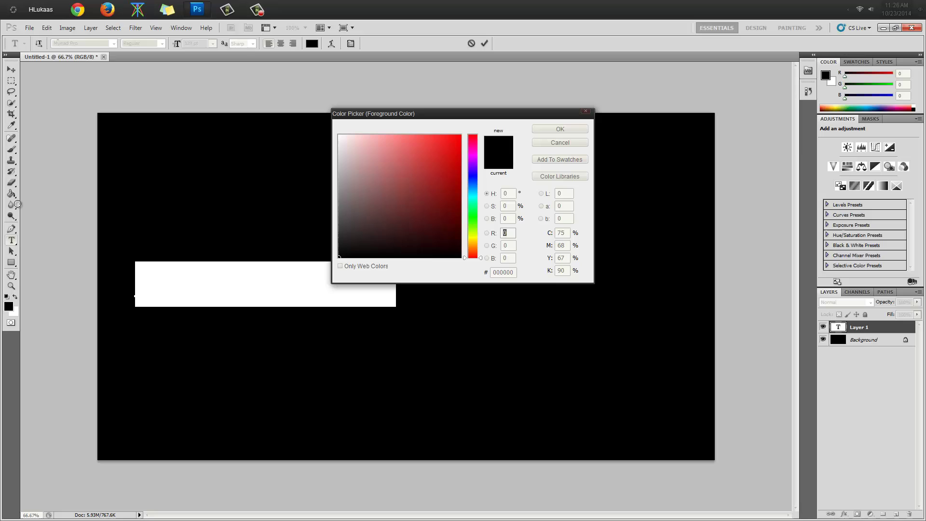
key(Return)
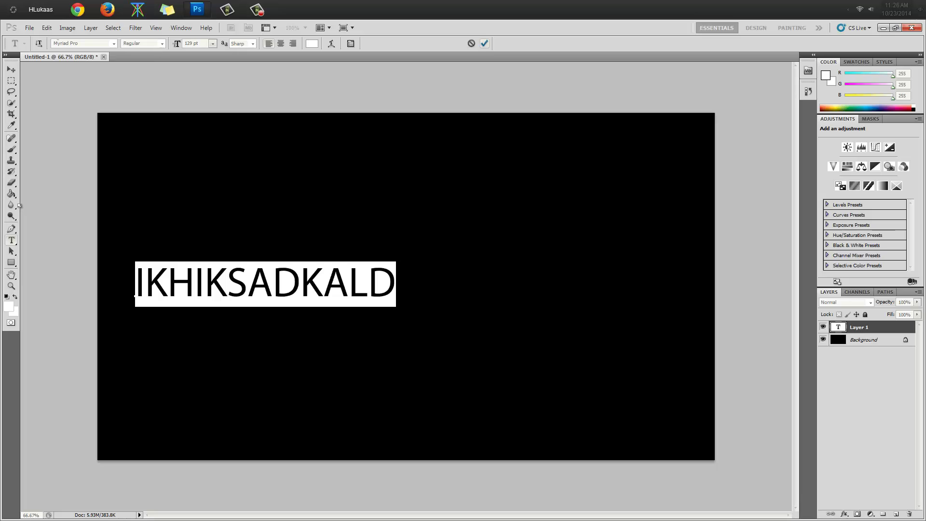
key(ctrl+Return)
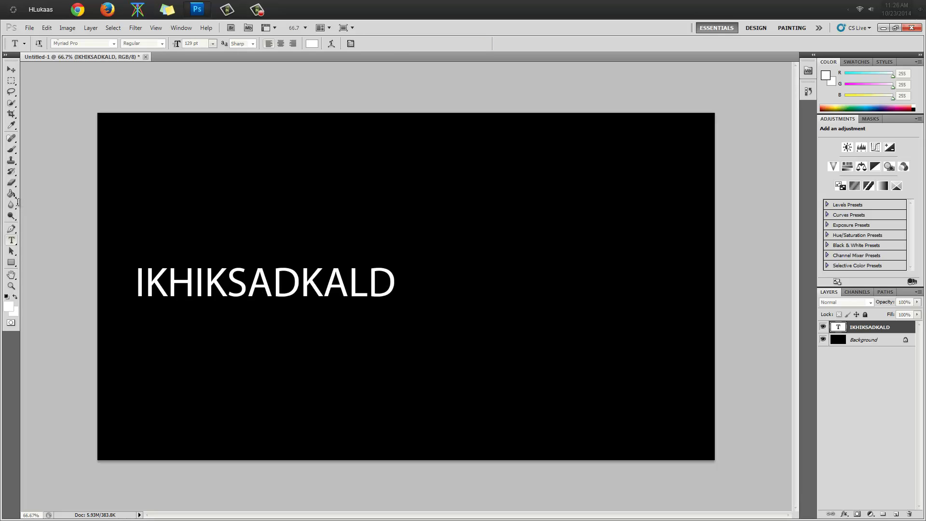
drag(396, 292, 419, 366)
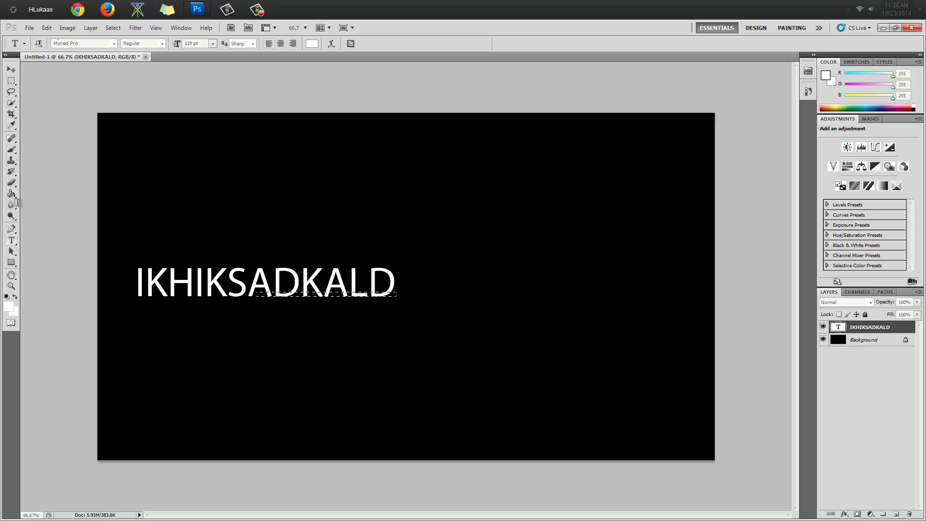